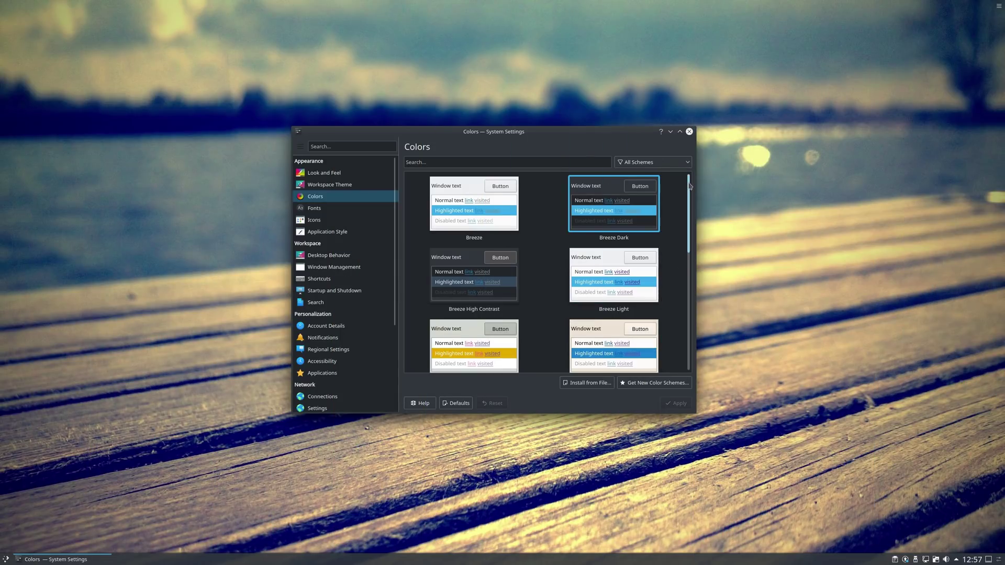
Step: Scroll the colour scheme grid down past Honeycomb, Norway, Obsidian Coast and Oxygen
left_click_drag(690, 189, 694, 231)
scroll(694, 218, "down", 5)
left_click_drag(693, 218, 699, 270)
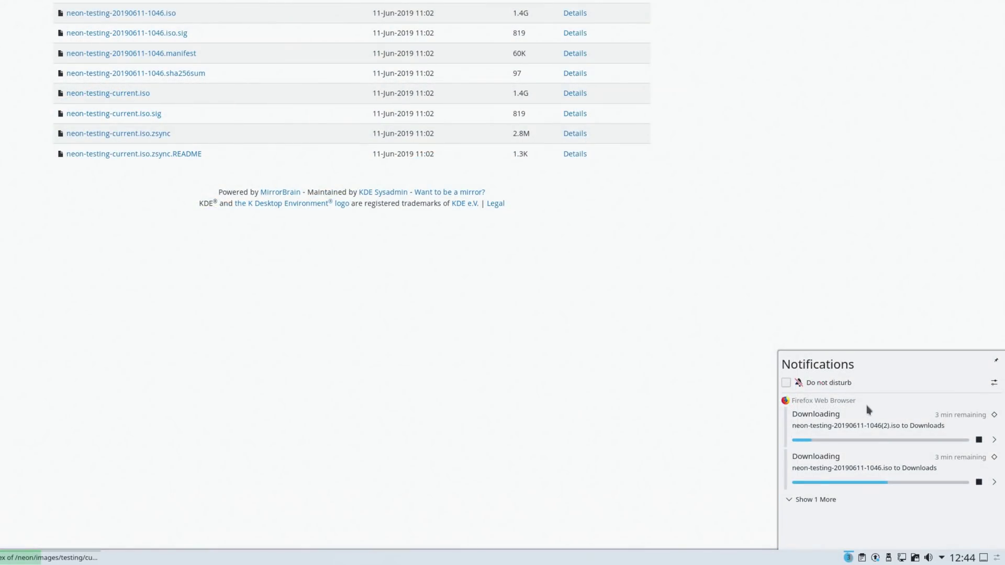
Step: Expand the notification history to show all three Firefox downloads, then close it
left_click(830, 499)
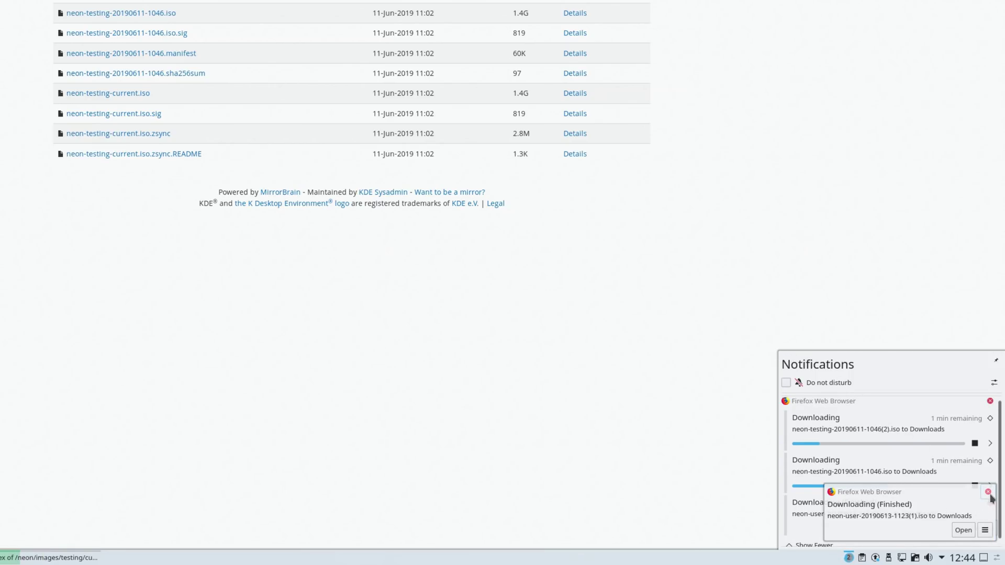
left_click(856, 521)
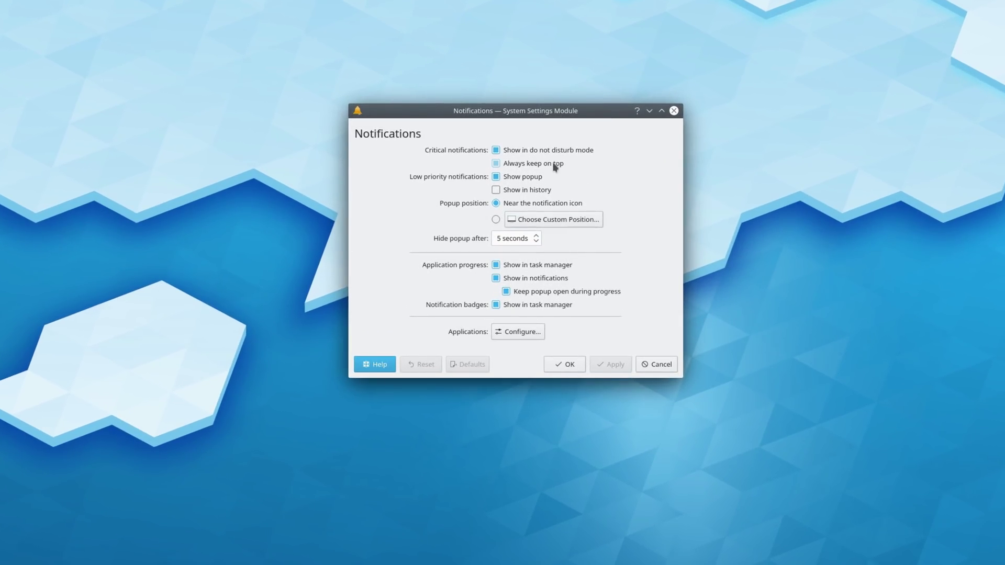
Step: Switch notification popups to a custom position in the top-right corner of the screen
left_click(499, 224)
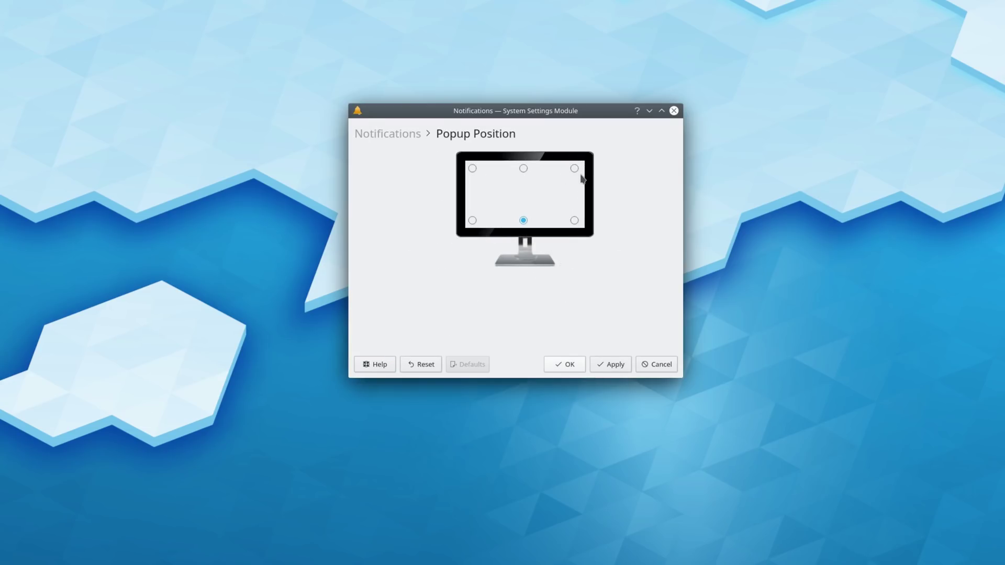
left_click(575, 169)
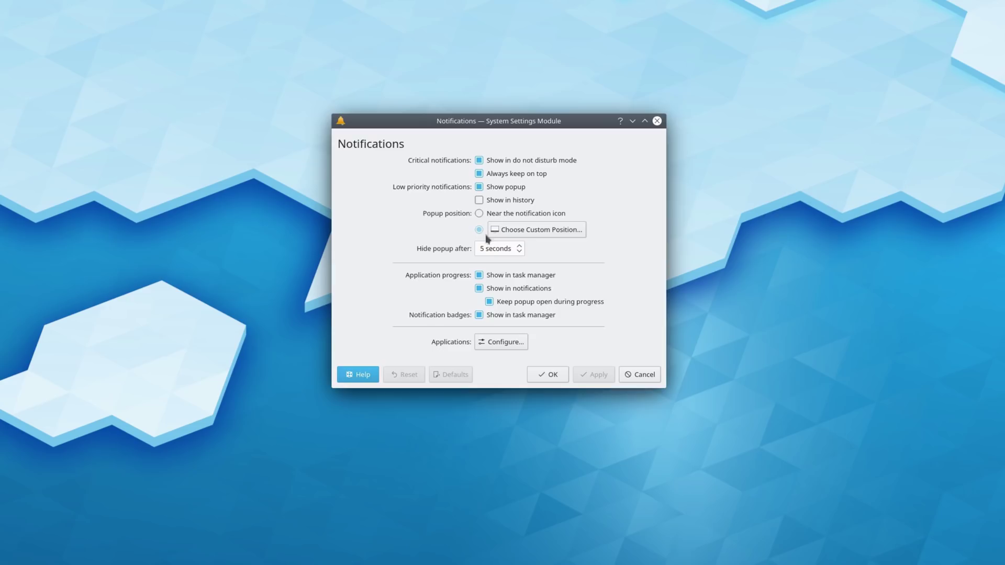
Step: Allow critical notifications in do not disturb mode and apply the Breeze Dark global theme
left_click(506, 164)
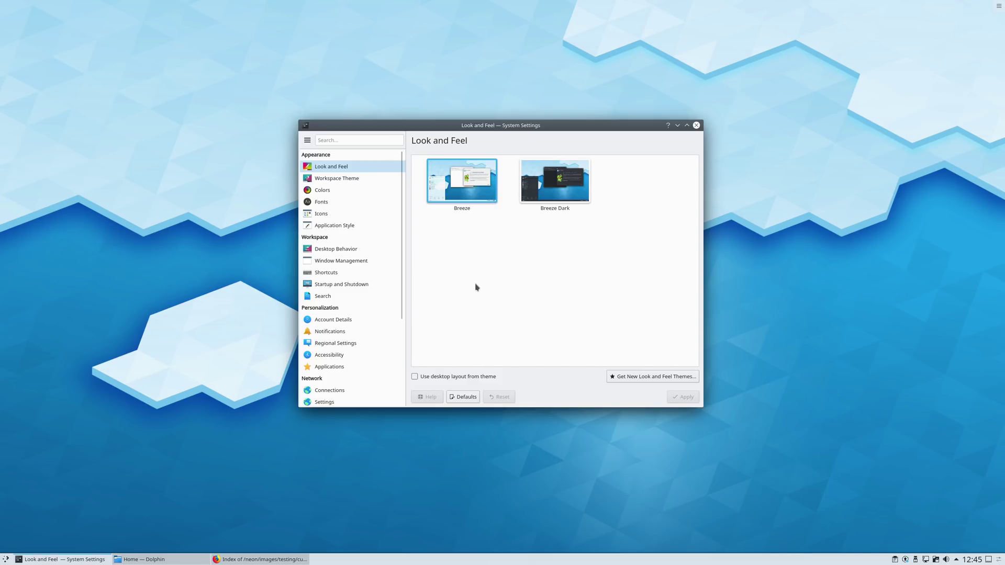
left_click(566, 198)
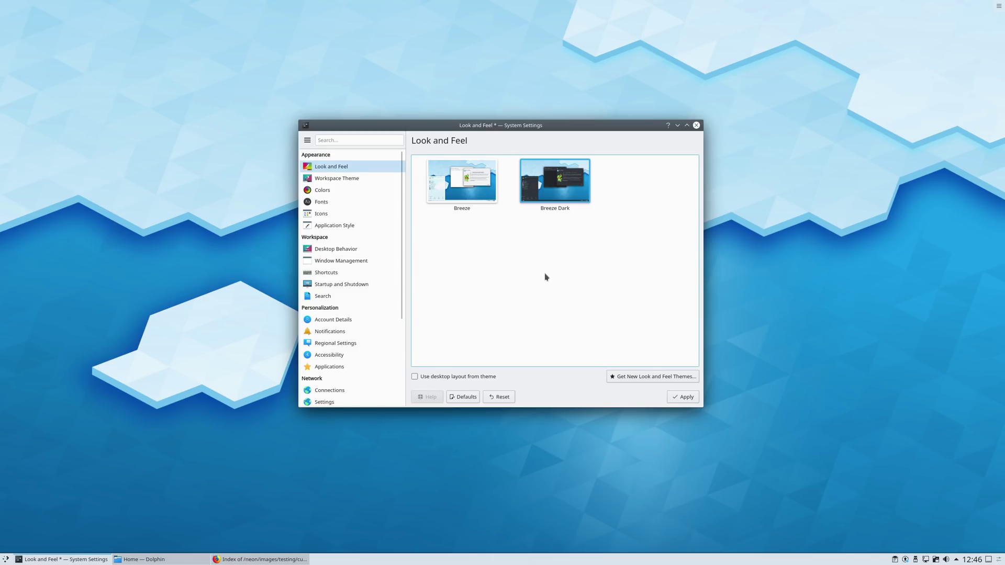
left_click(680, 398)
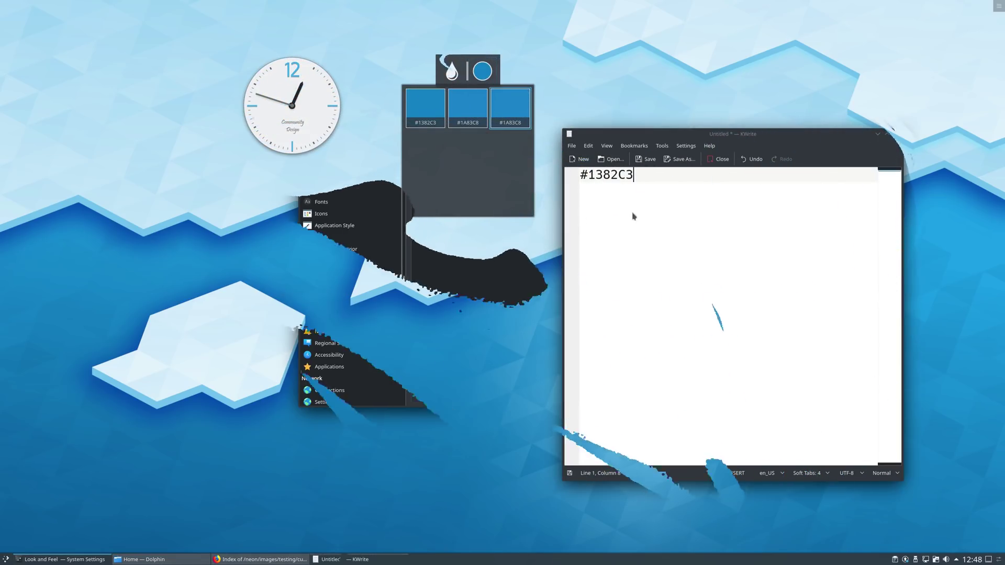
Step: Drop the picked colour #1A83C8 into KWrite, then bring up the KWrite taskbar entry's actions
left_click_drag(633, 213, 657, 224)
left_click(676, 206)
left_click_drag(690, 174, 573, 178)
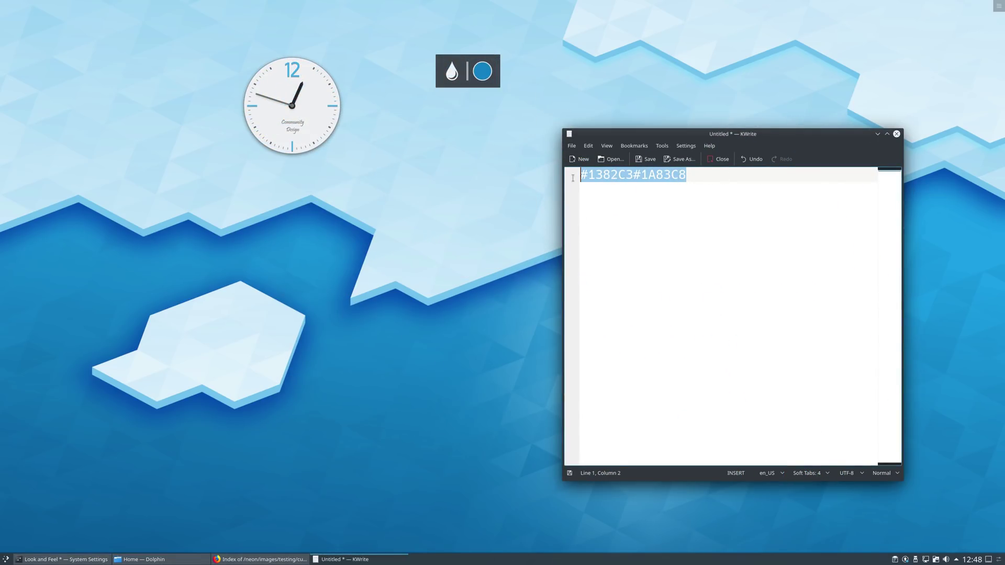
left_click(645, 192)
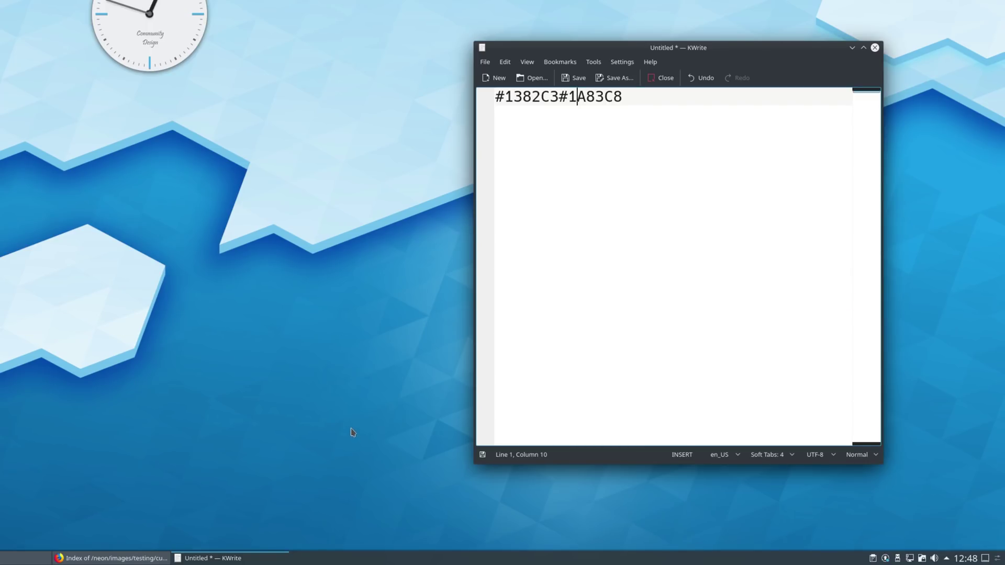
right_click(242, 553)
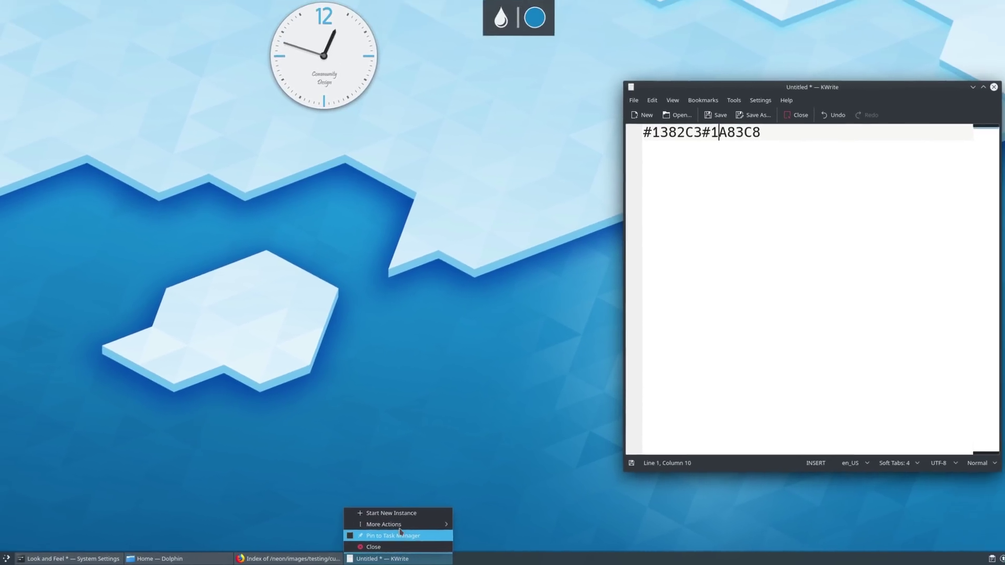
mouse_move(442, 521)
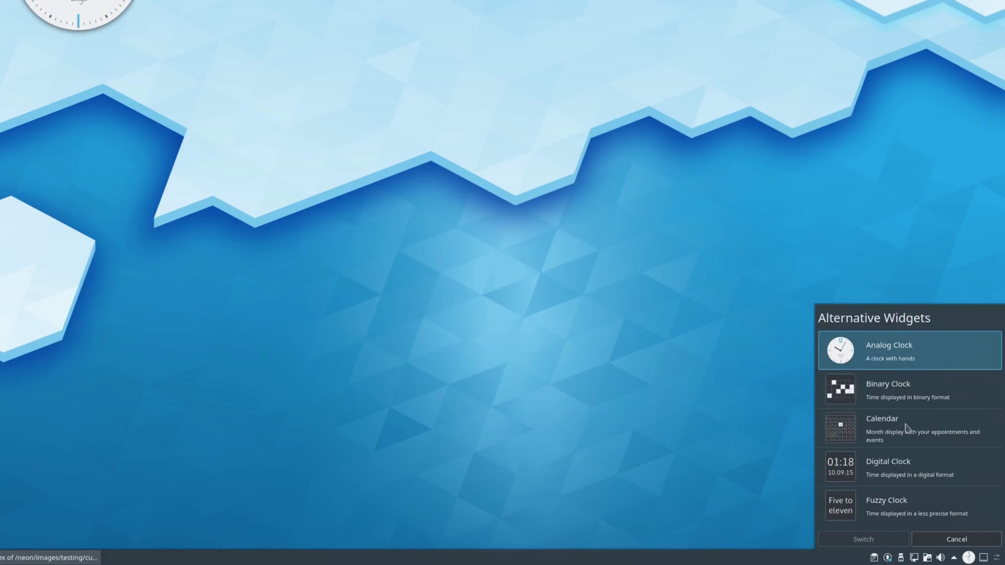
Step: Swap the analog clock for the Digital Clock from the Alternatives chooser
left_click(926, 493)
left_click(865, 539)
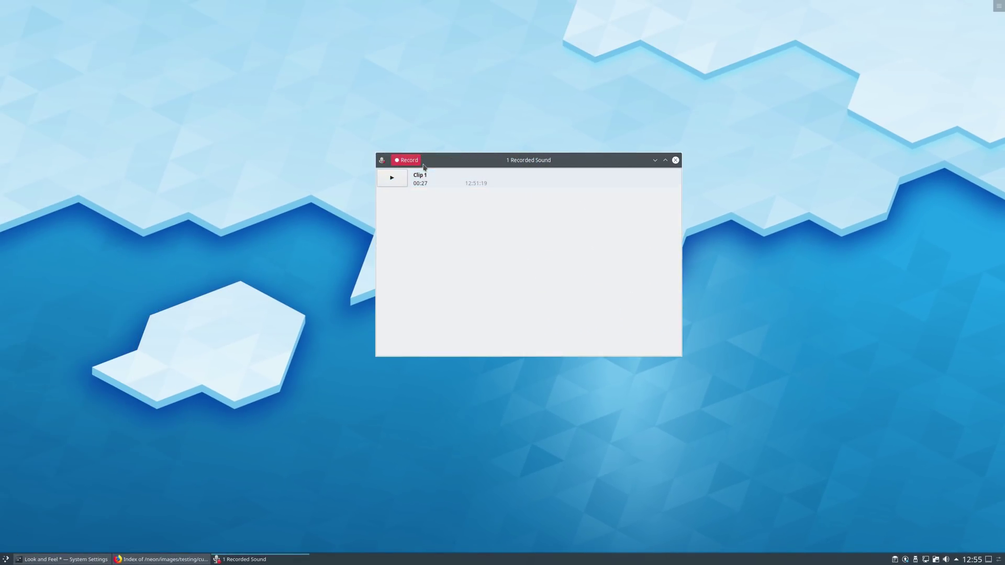
Step: Start a SoundRecorder recording, mute and unmute the microphone, and adjust its input volume
left_click(409, 161)
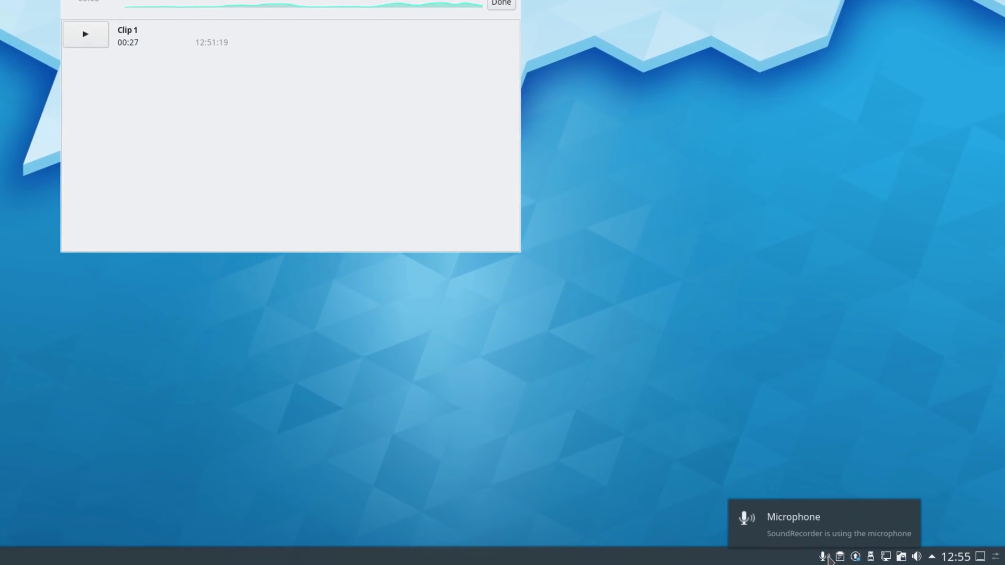
left_click(828, 559)
left_click(828, 558)
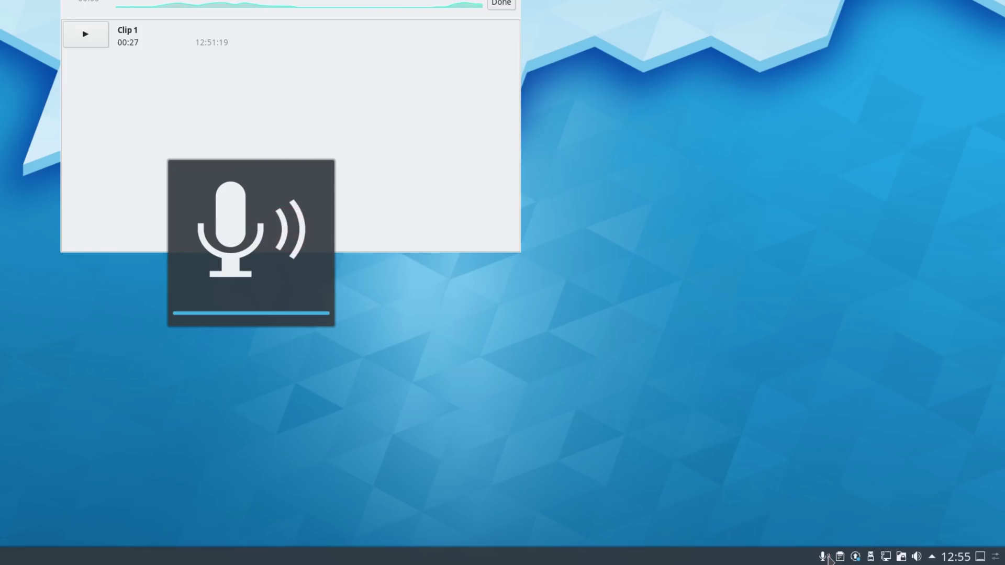
scroll(826, 559, "down", 10)
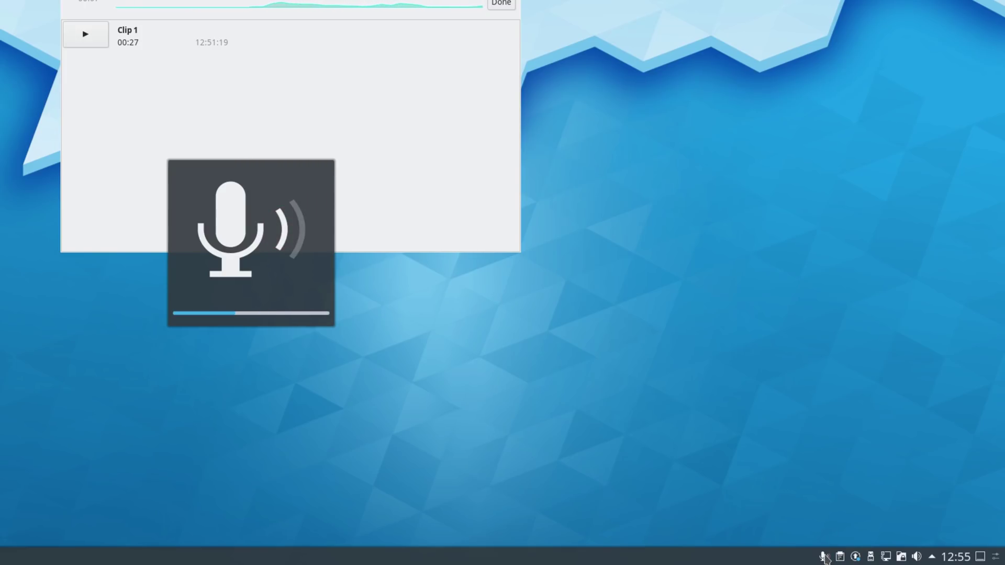
scroll(824, 559, "up", 10)
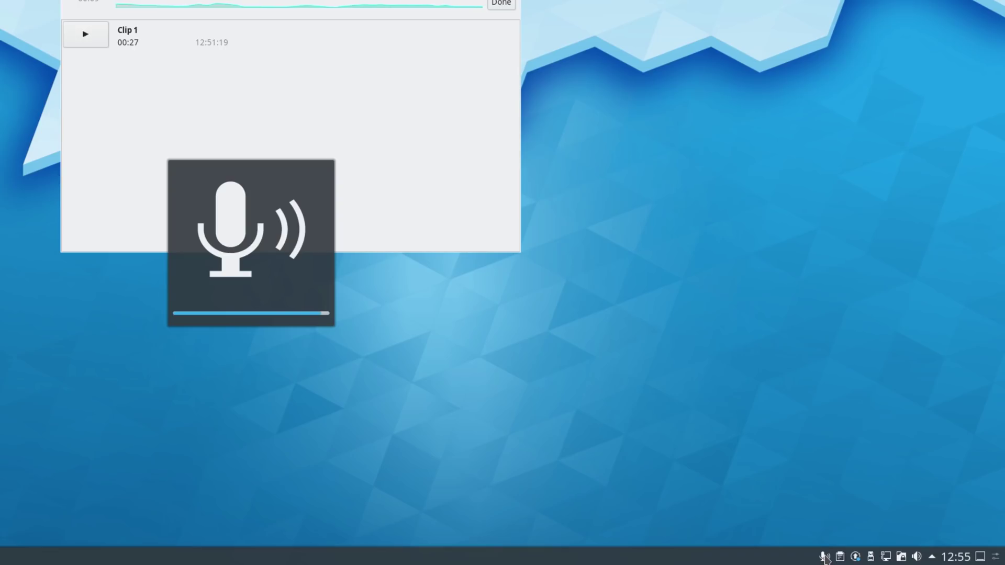
scroll(825, 559, "down", 8)
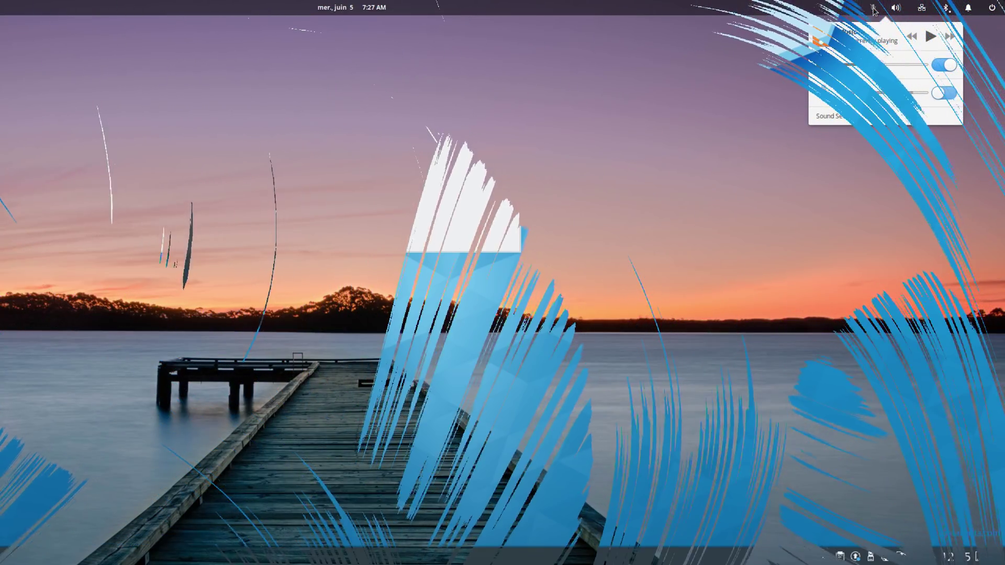
Step: Toggle the panel microphone mute five times, ending with the microphone on
middle_click(875, 10)
middle_click(877, 13)
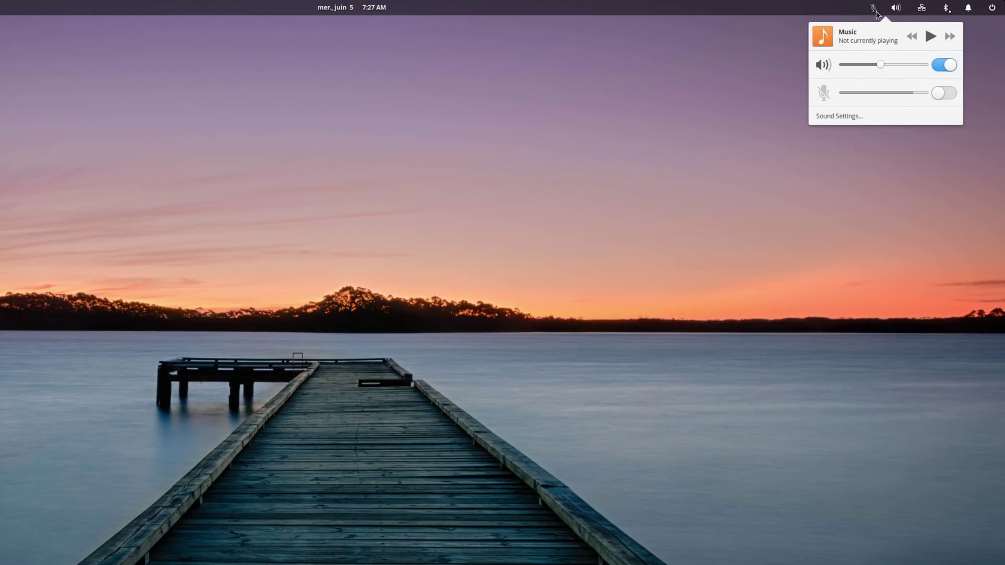
middle_click(877, 11)
middle_click(876, 11)
middle_click(877, 11)
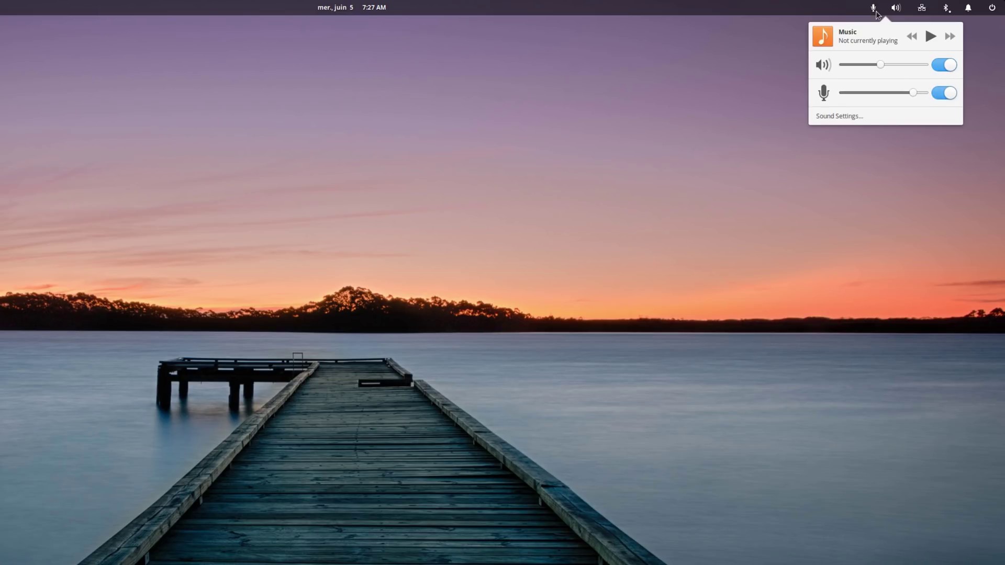
scroll(825, 93, "down", 4)
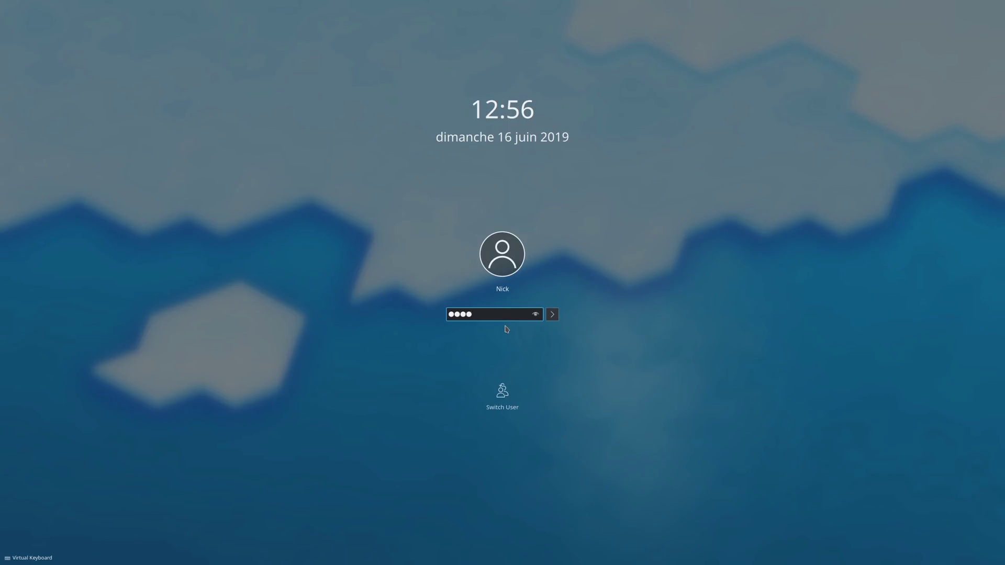
Step: Unlock the session with the account password, open Dolphin and close the Docs Plasma Vault
key("Return")
key("super+e")
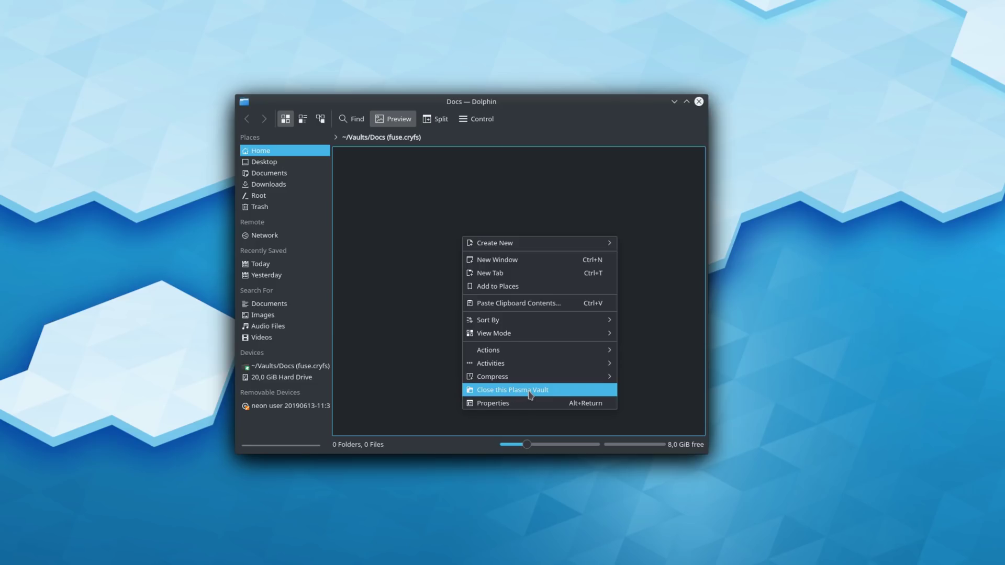
left_click(531, 391)
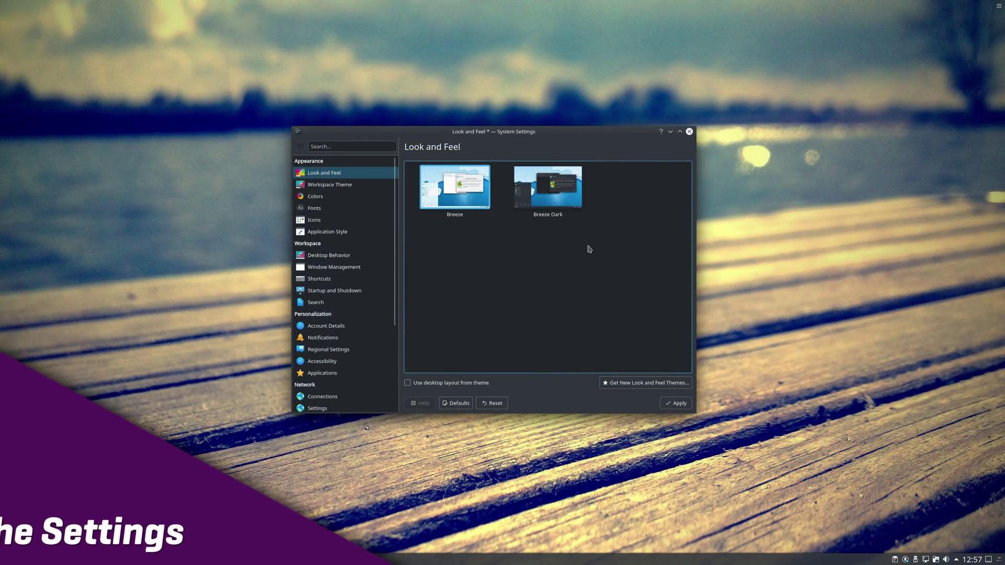
Step: Discard the pending Look and Feel change and go to the Colors settings
mouse_move(556, 209)
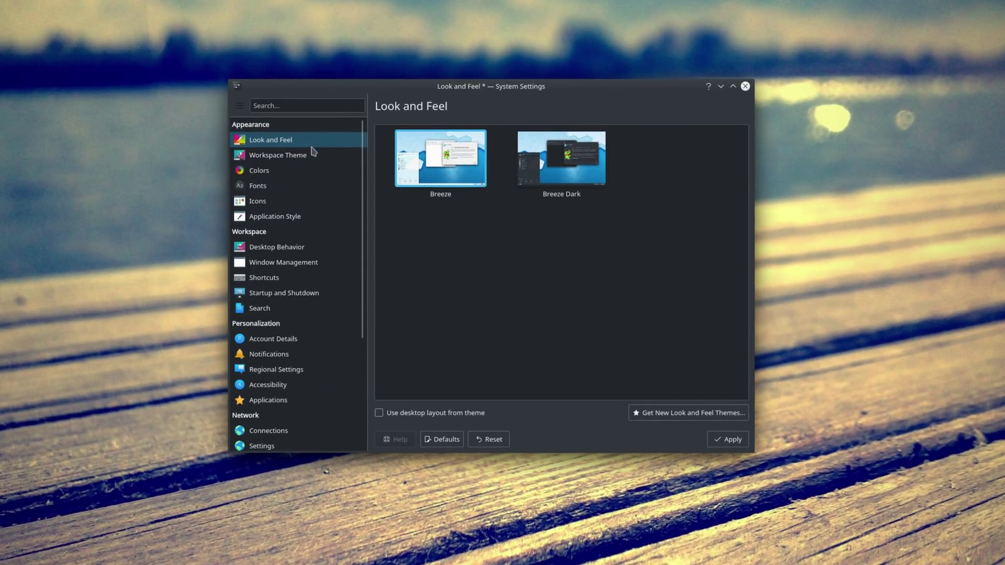
left_click(290, 158)
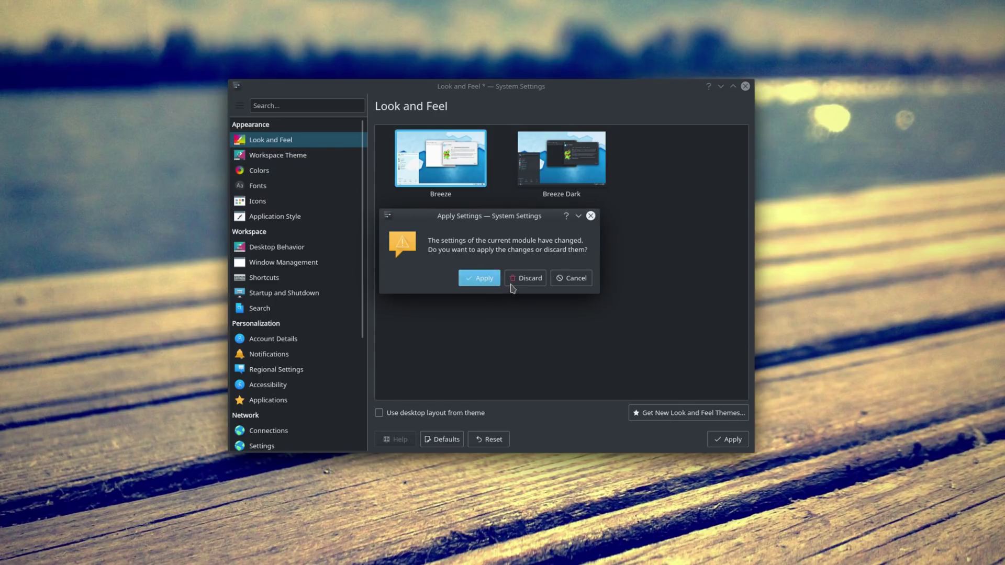
left_click(525, 278)
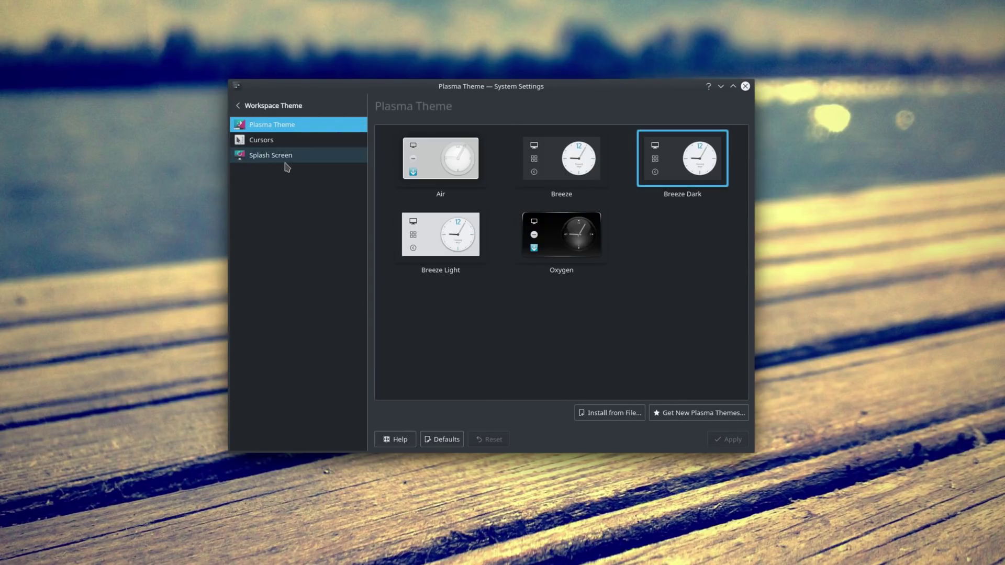
left_click(254, 110)
left_click(257, 178)
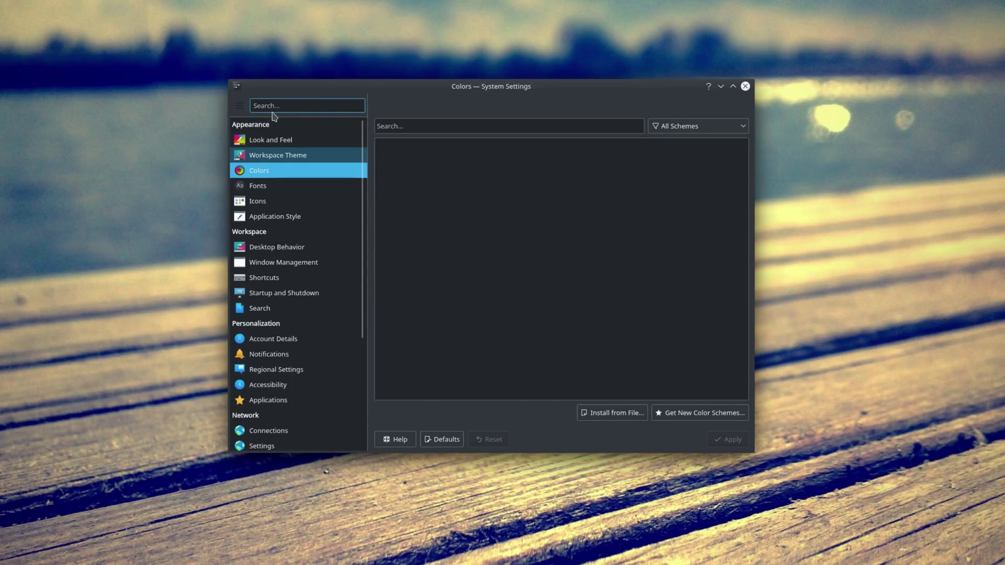
Step: Filter the colour schemes to Light, then Dark, then back to All
left_click_drag(749, 165, 759, 270)
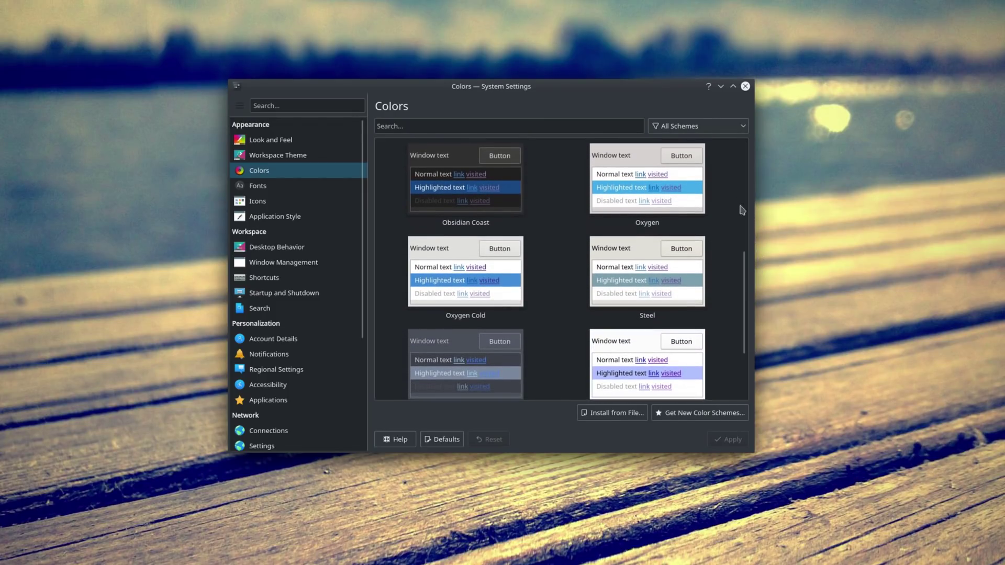
left_click(702, 128)
left_click(681, 149)
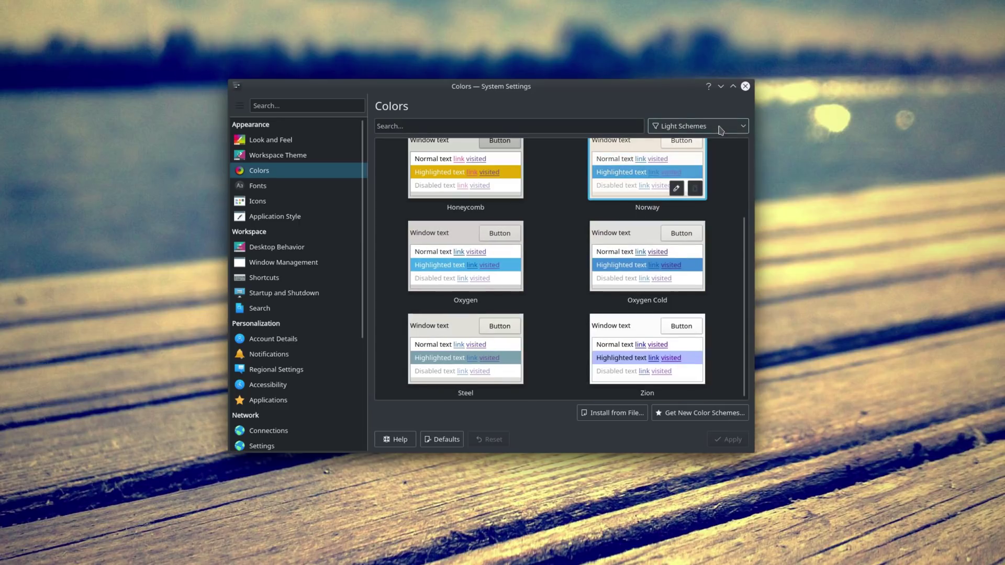
left_click(721, 128)
left_click(725, 165)
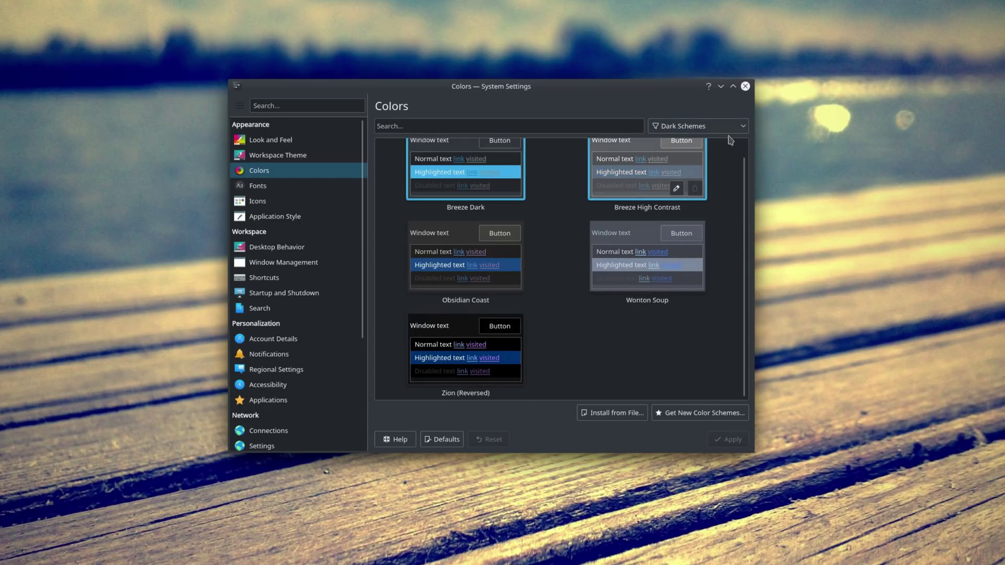
left_click(731, 125)
left_click(731, 137)
Step: Mark the Sweet scheme for deletion and undo it, then select Oxygen Cold
left_click(497, 278)
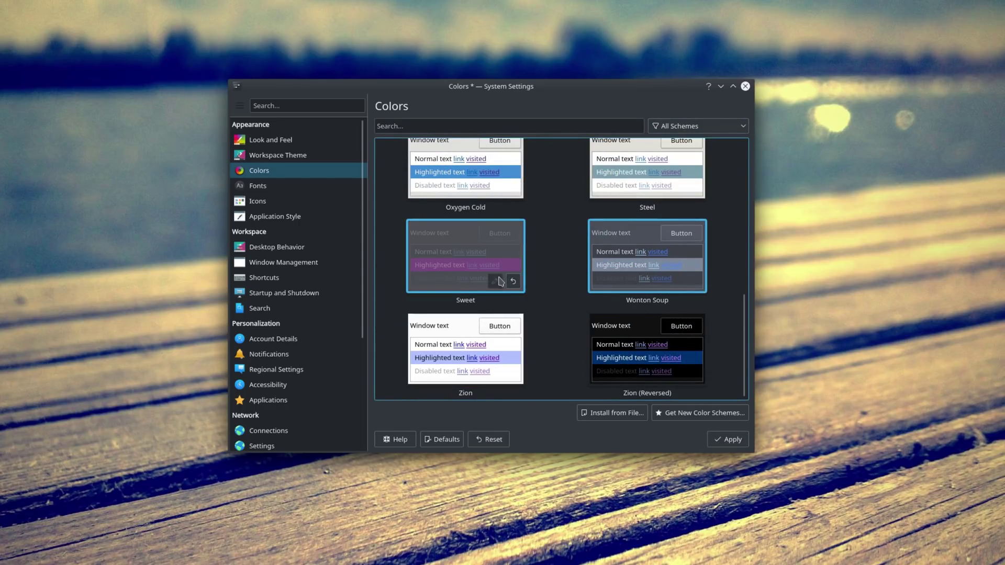
left_click(513, 286)
left_click(513, 283)
left_click(513, 283)
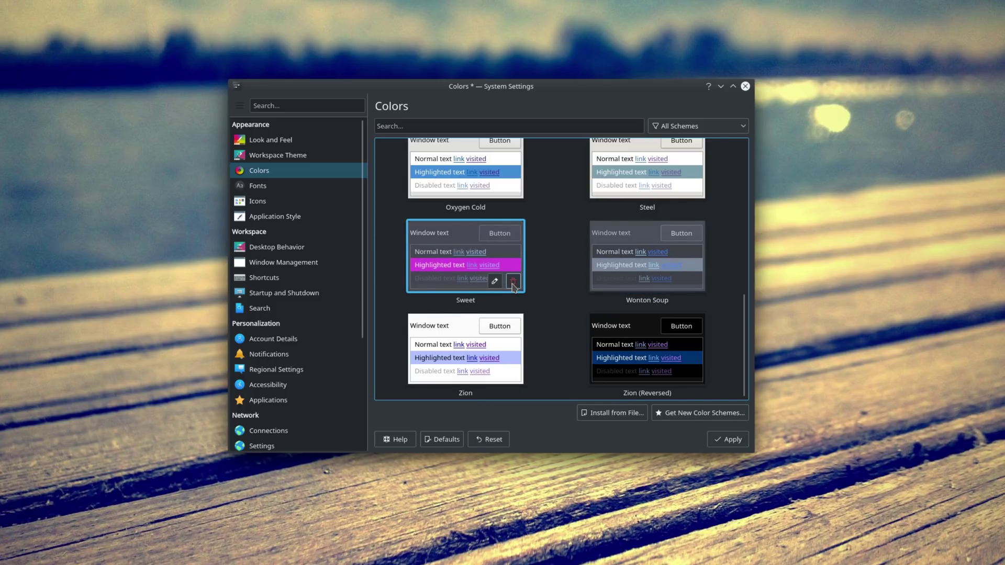
left_click(638, 264)
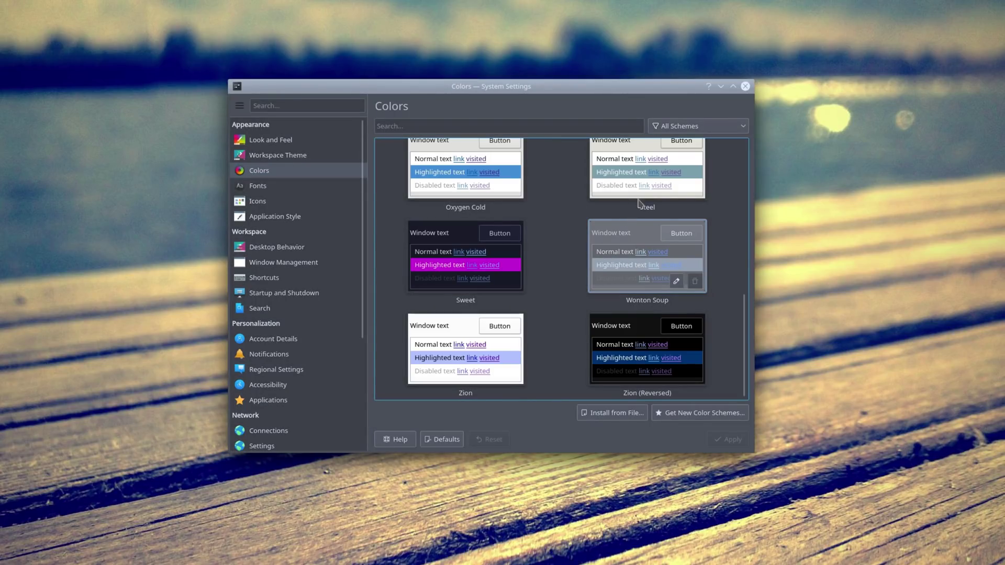
left_click(460, 176)
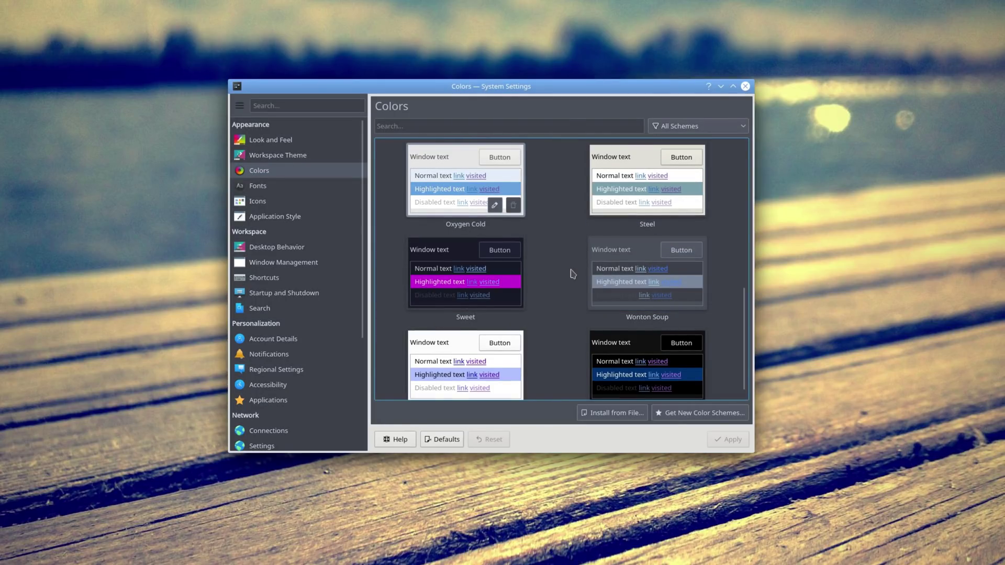
scroll(738, 278, "up", 1)
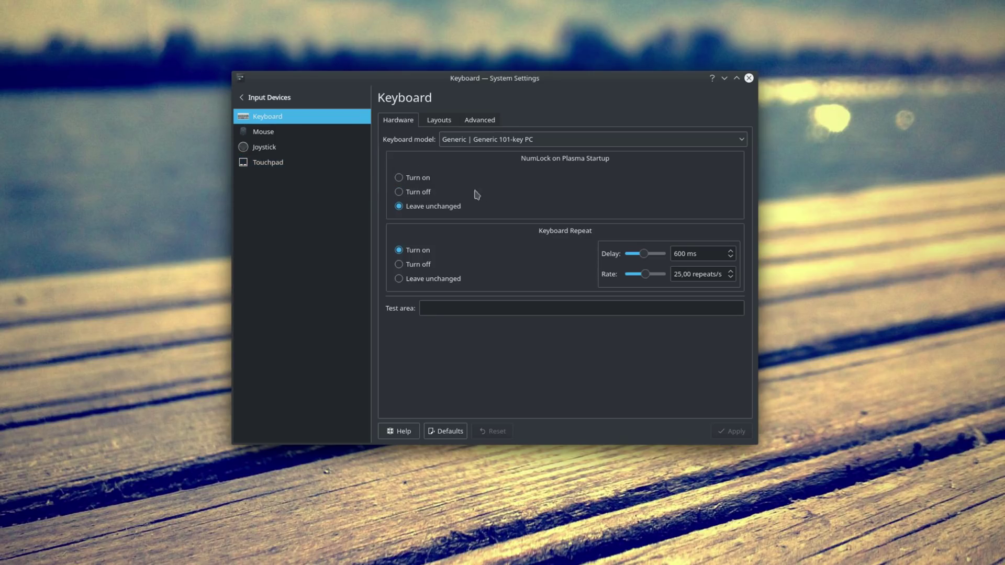
Step: Return to the full System Settings category list and open Window Management
left_click(280, 99)
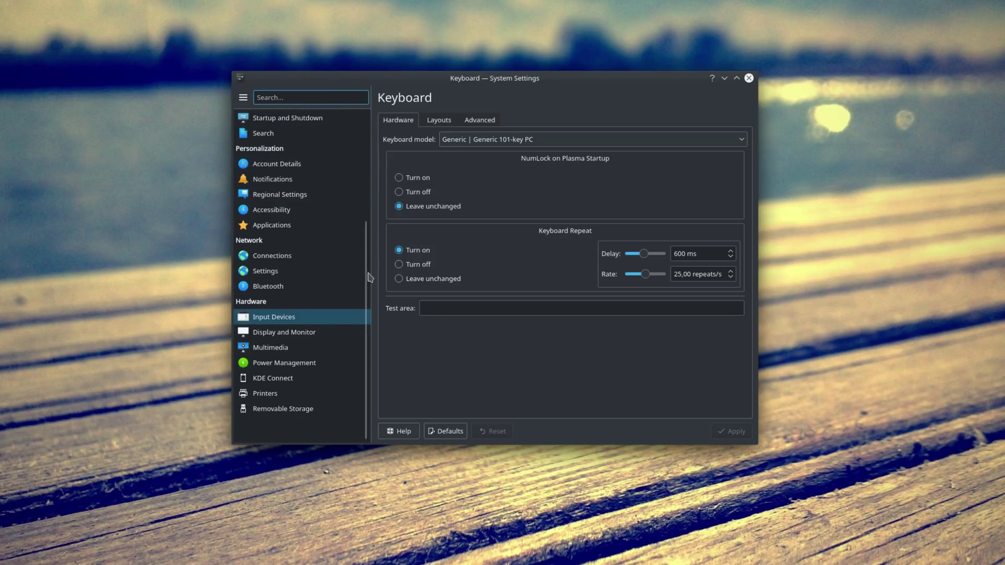
scroll(362, 306, "up", 5)
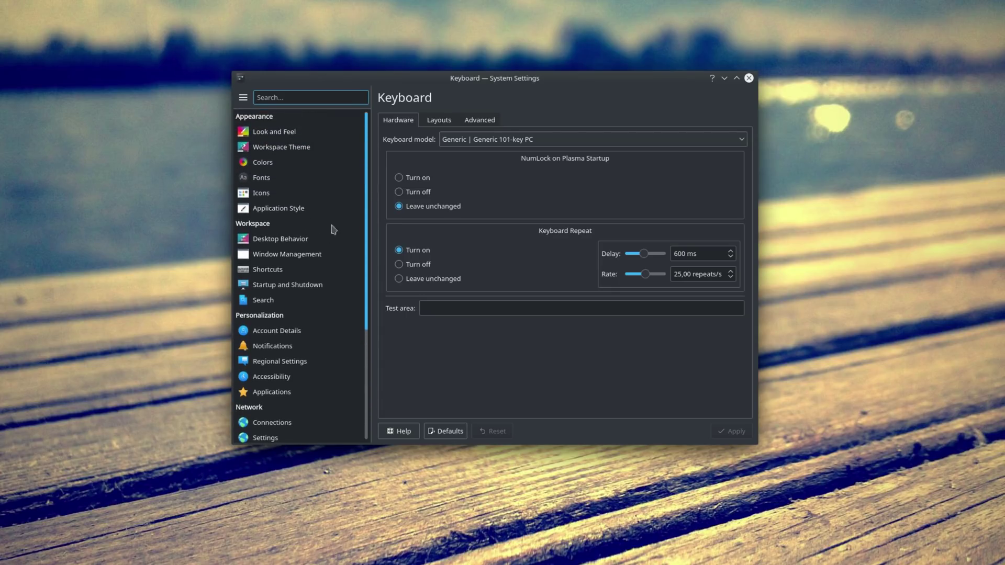
left_click(299, 257)
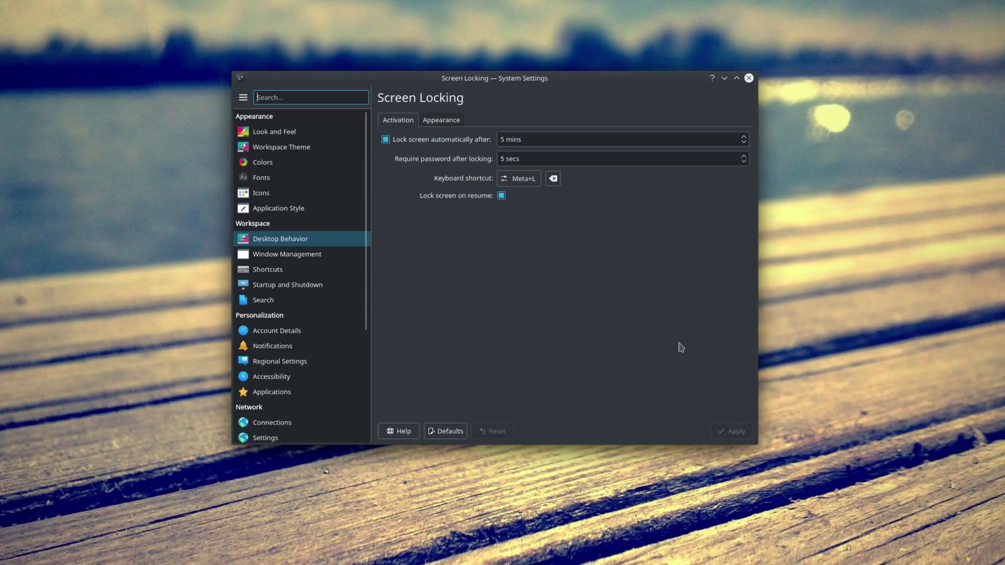
Step: Browse the Look and Feel, Fonts, Icons and Application Style pages, finishing on Look and Feel
left_click(257, 132)
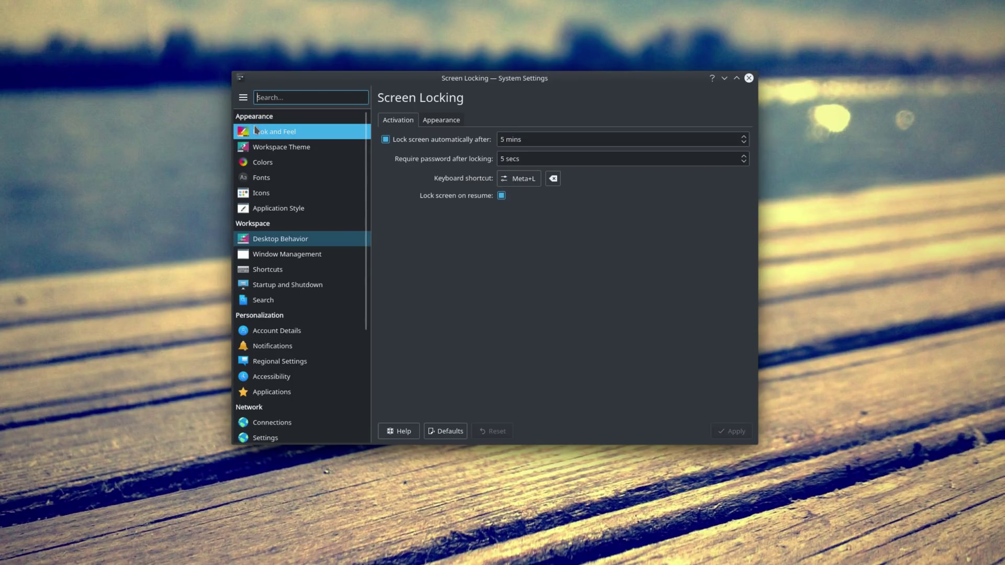
left_click(262, 177)
left_click(282, 194)
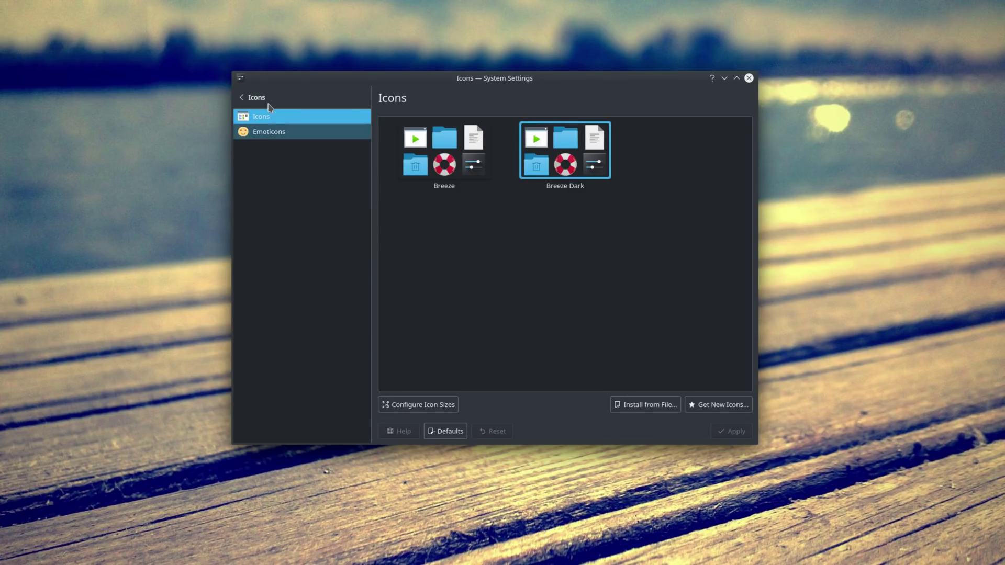
left_click(267, 99)
left_click(279, 207)
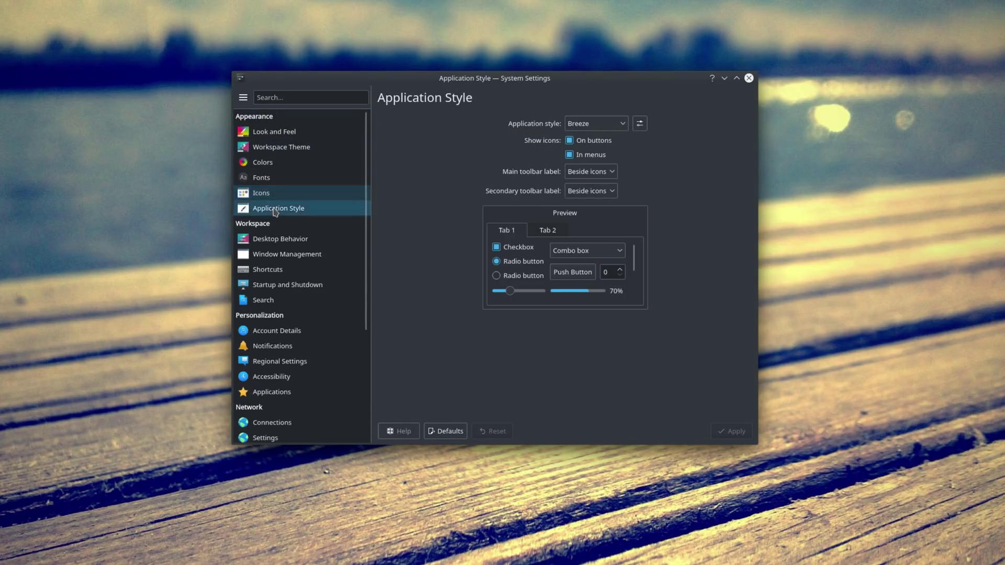
left_click(271, 98)
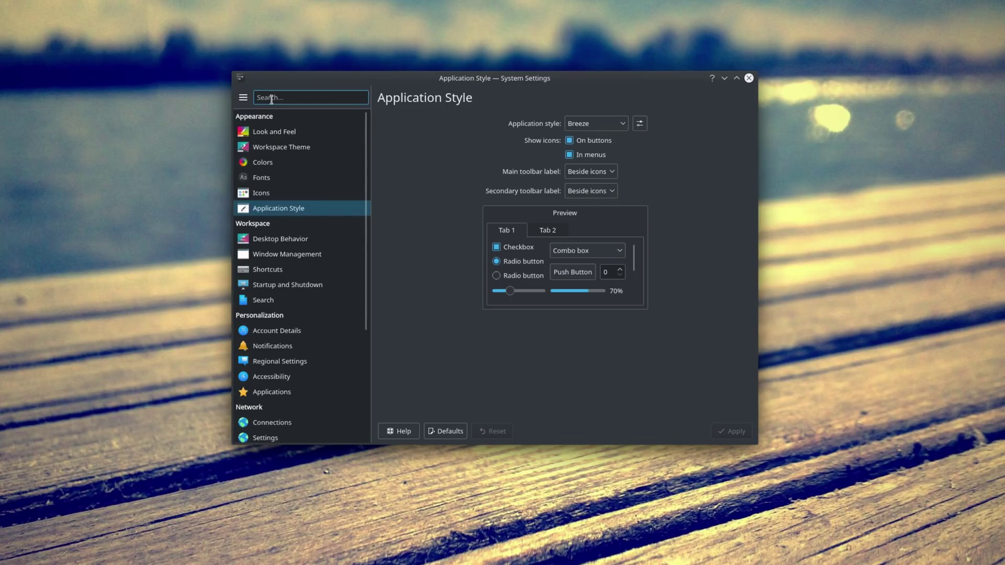
left_click(275, 134)
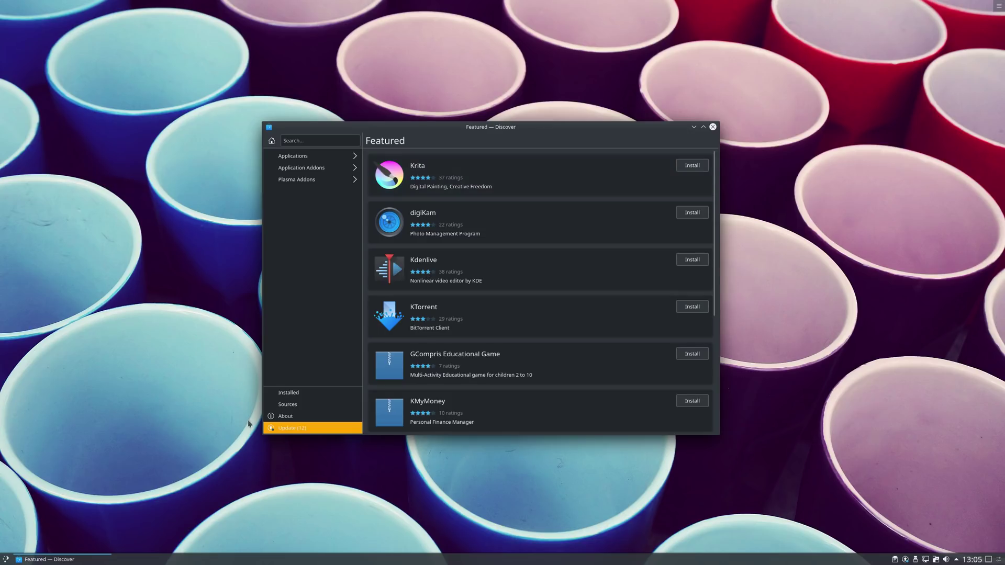
Step: Start installing all available updates from Discover's Updates page
left_click(286, 428)
left_click(702, 141)
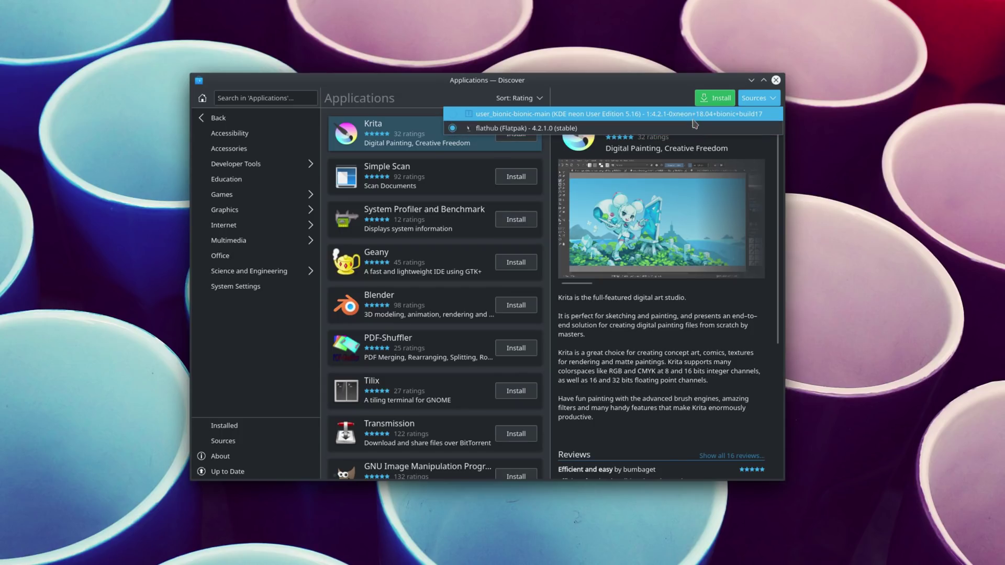
Step: Install Krita from the flathub source and check its progress in the Tasks popup twice
left_click(695, 132)
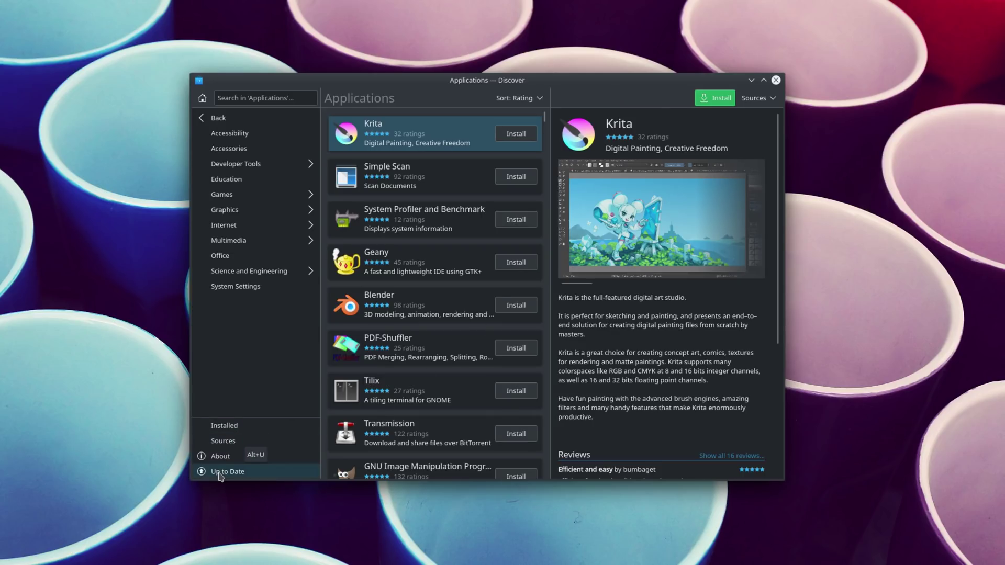
left_click(516, 134)
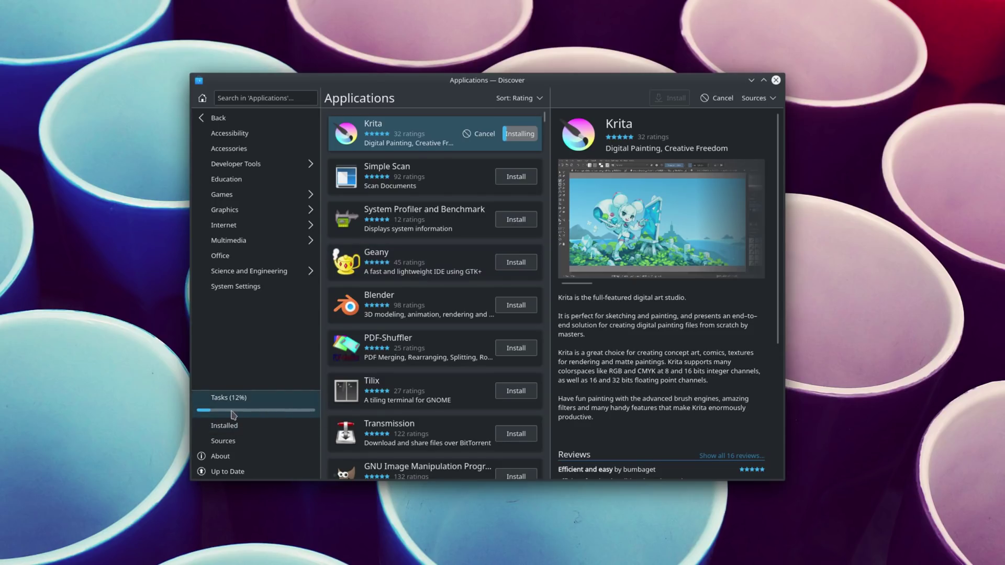
left_click(258, 412)
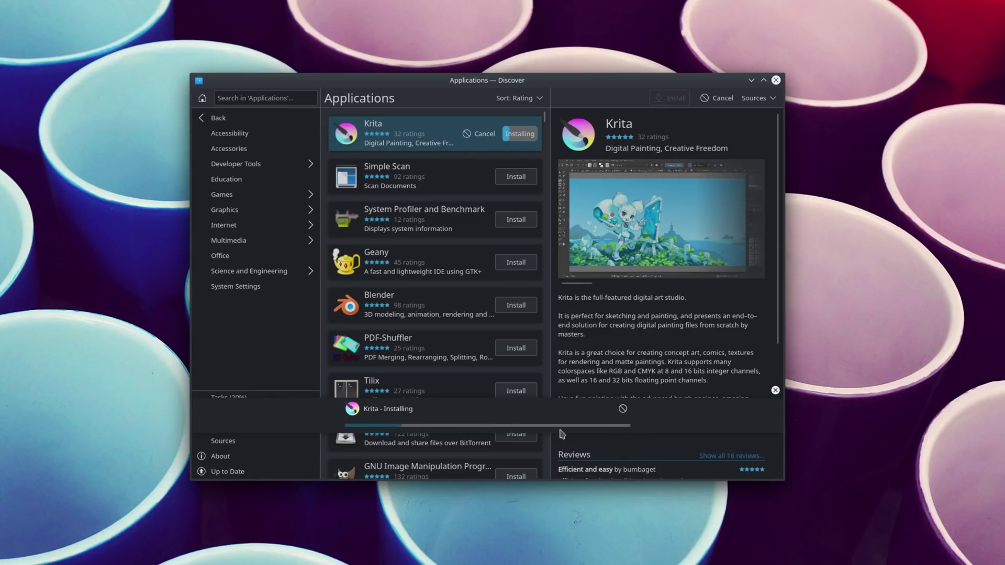
left_click(775, 390)
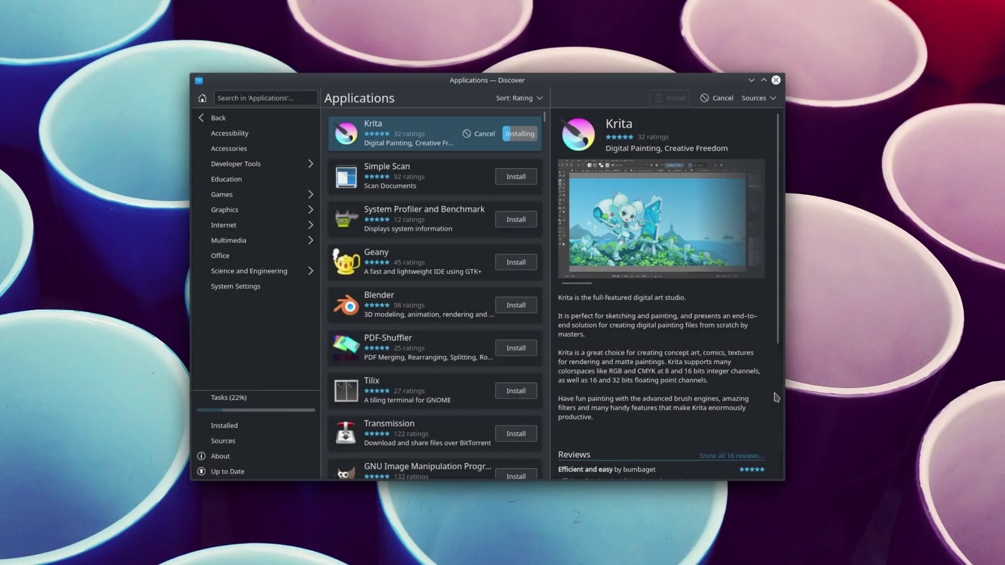
left_click(263, 412)
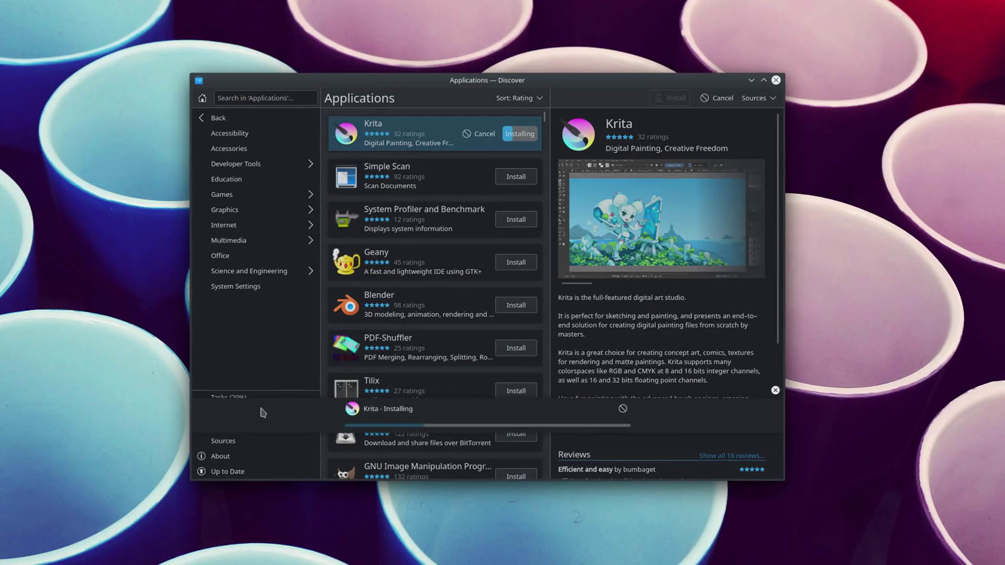
left_click(776, 390)
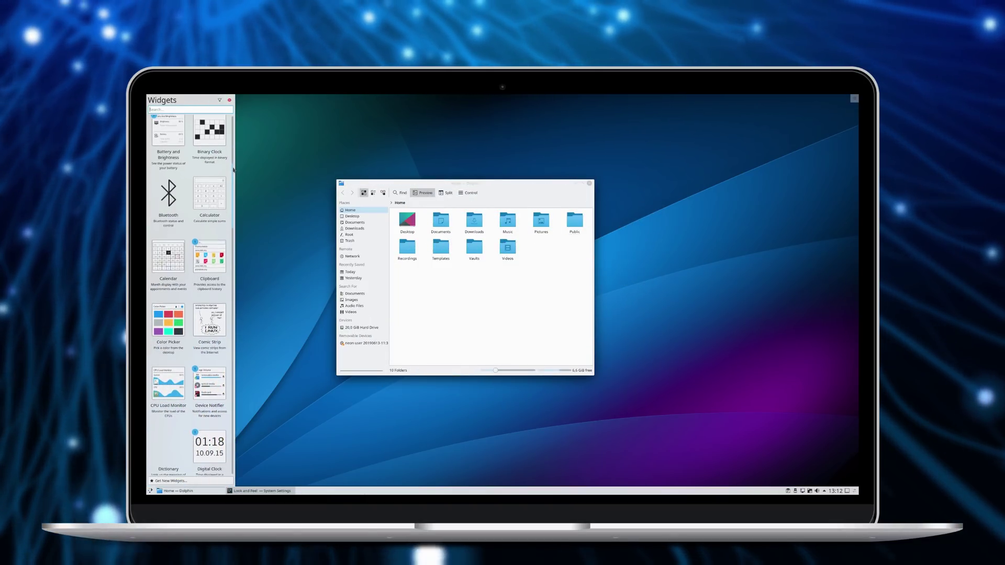
Step: Drag the Vaults folder out of Home to show it in a second Dolphin window
left_click_drag(233, 169, 214, 257)
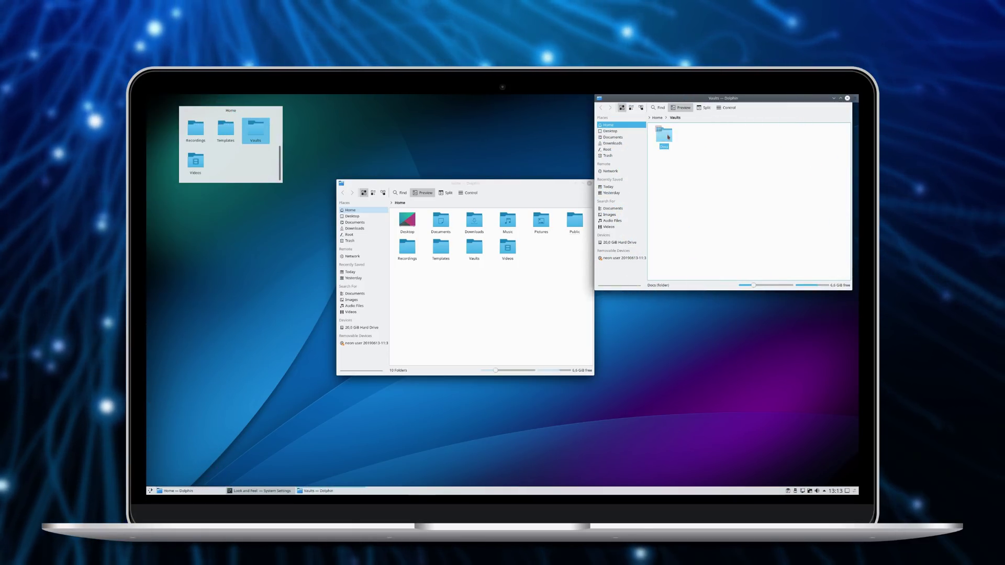
Step: Open the Docs vault, centre its window, and bring up its context menu to unlock it
left_click(668, 137)
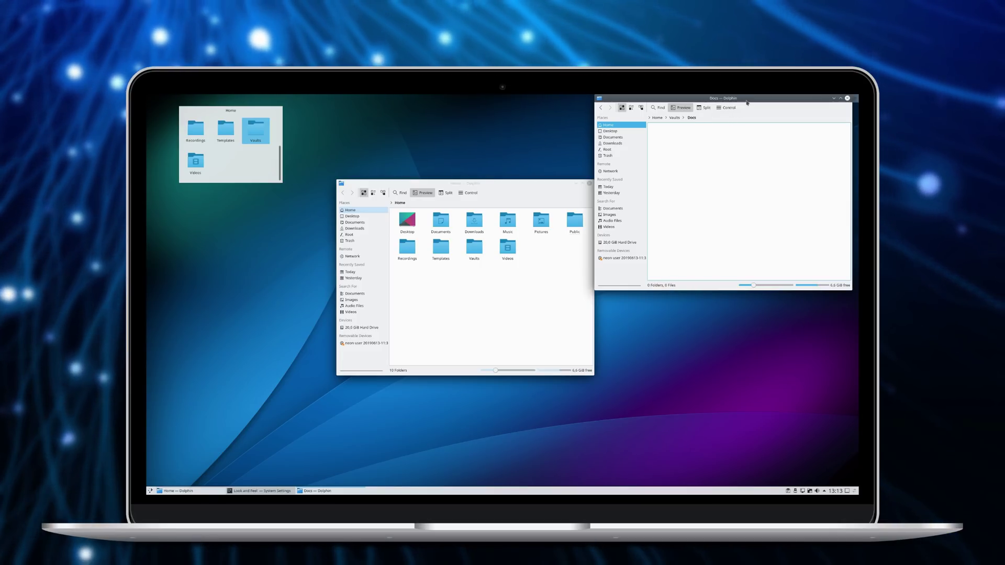
left_click_drag(747, 103, 537, 188)
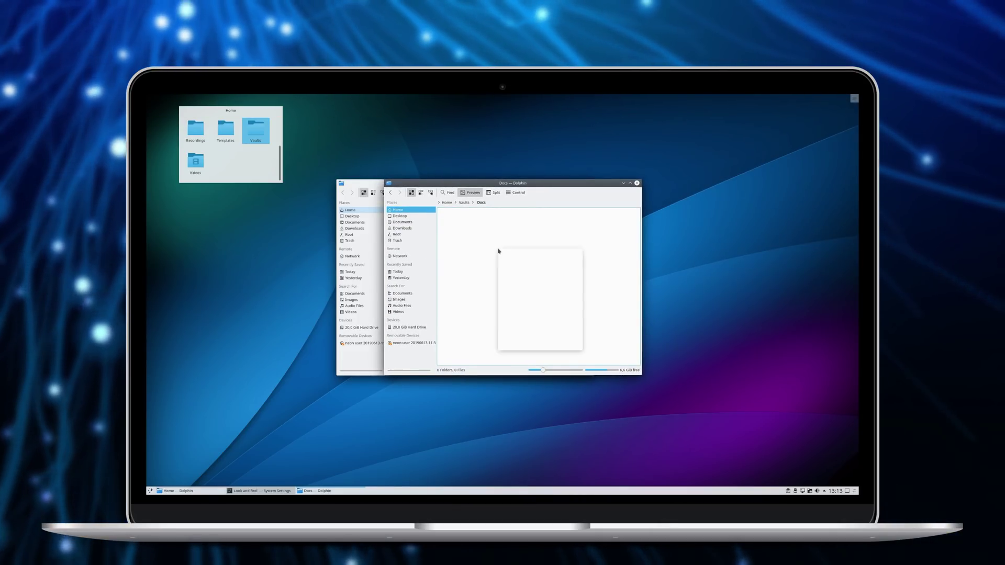
left_click(520, 341)
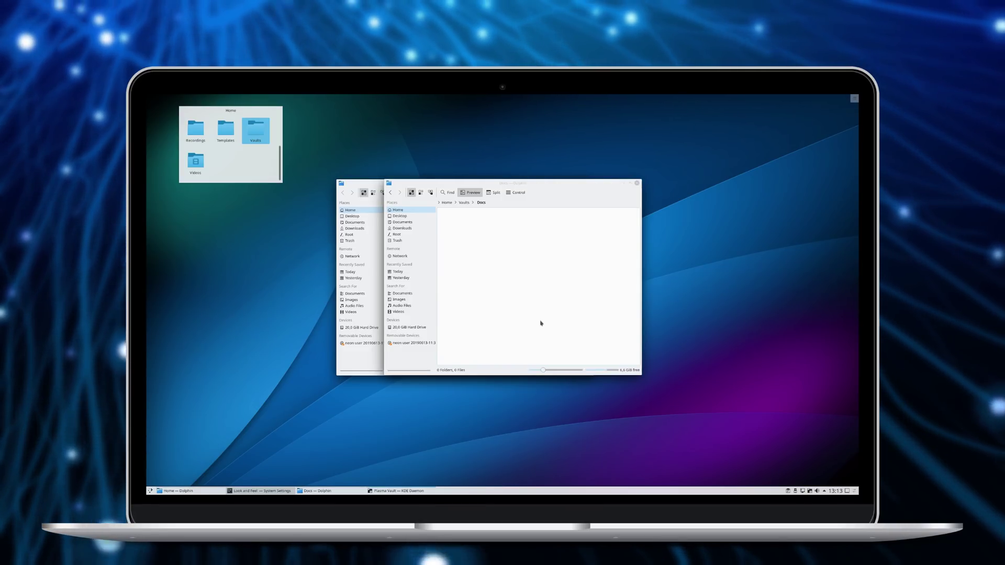
right_click(479, 281)
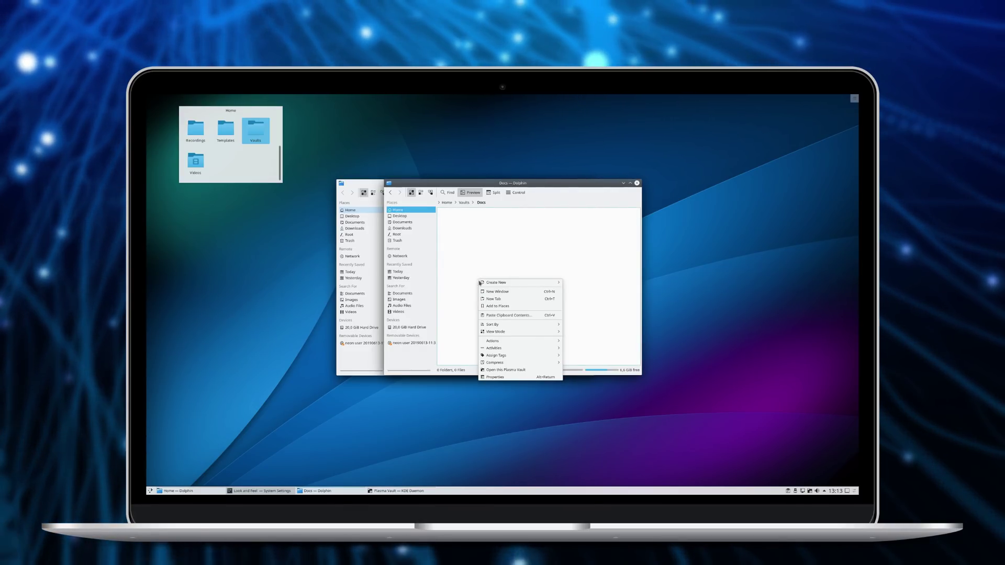